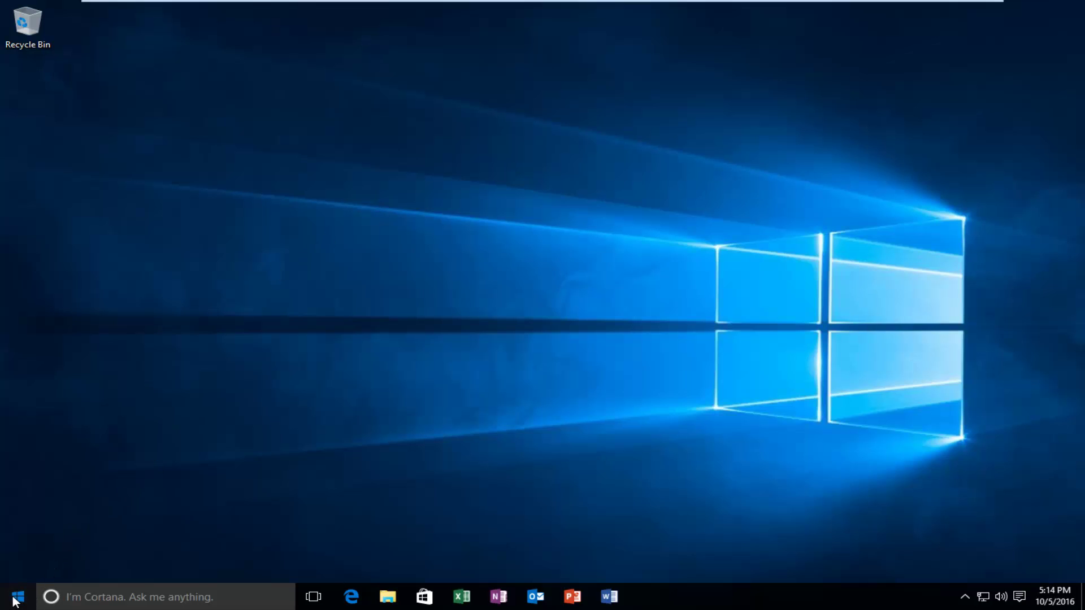
- Launch Settings from the Start menu and go to Update & security
{"action": "left_click", "coordinate": [17, 597]}
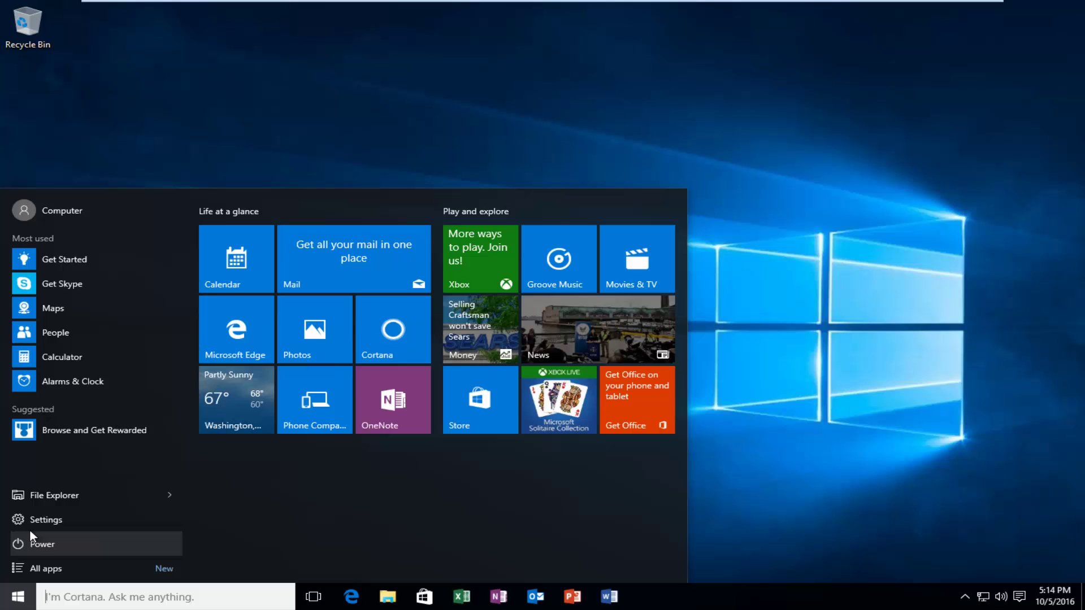
{"action": "left_click", "coordinate": [73, 520]}
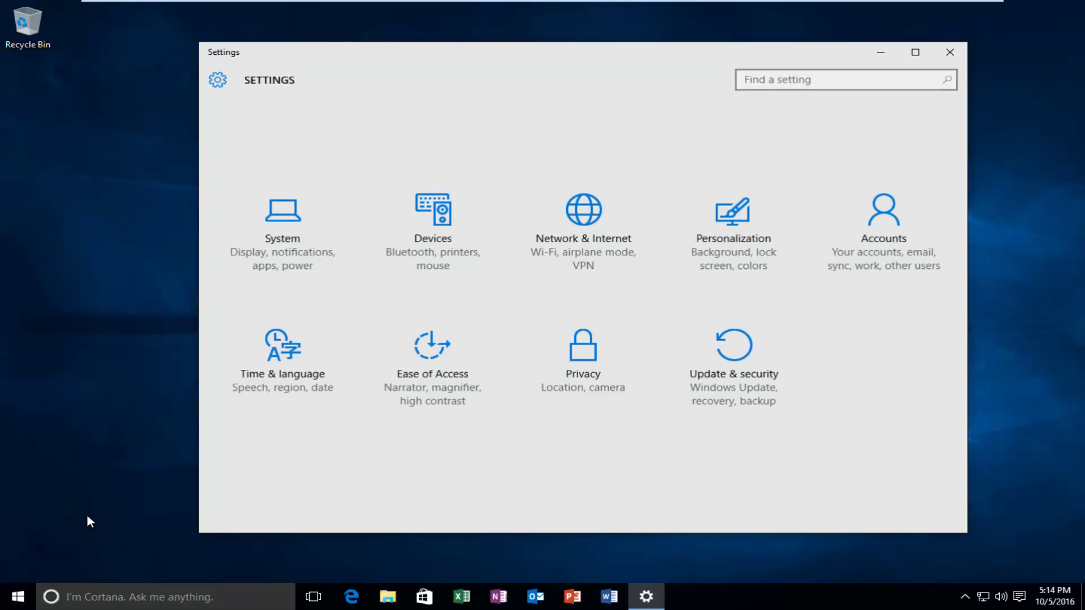
{"action": "left_click", "coordinate": [737, 375]}
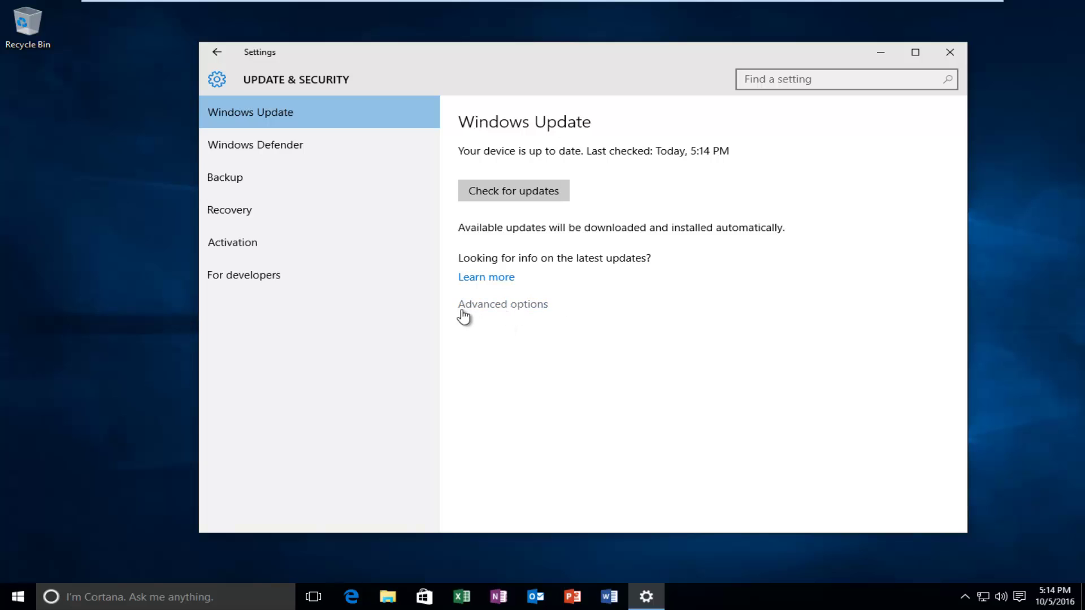
- In Windows Update advanced options, start Get Insider Preview builds with Get started
{"action": "left_click", "coordinate": [499, 308]}
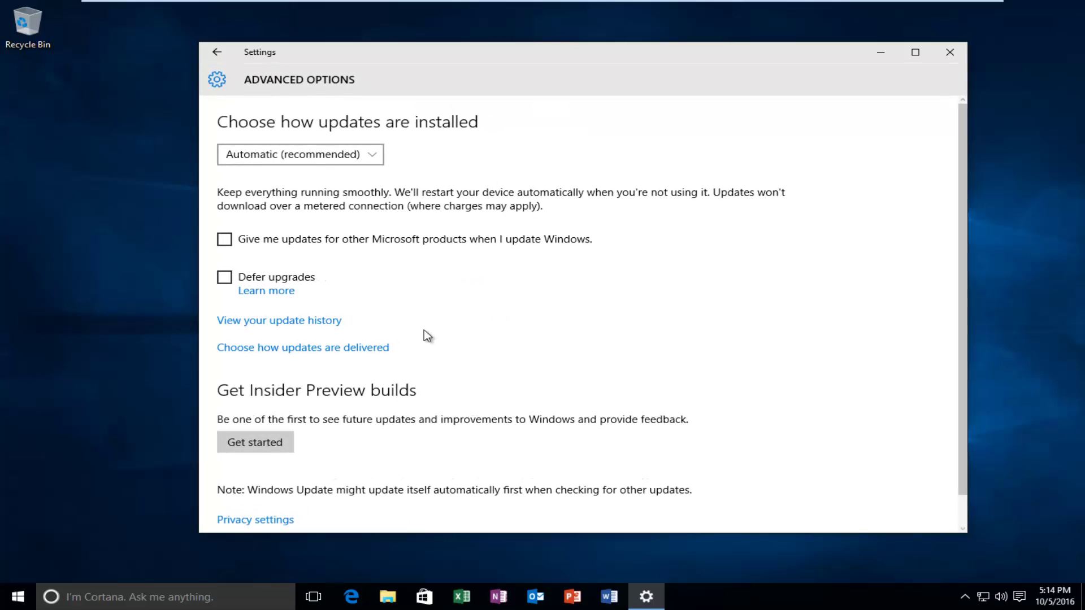
{"action": "scroll", "coordinate": [418, 345], "scroll_direction": "down", "scroll_amount": 1}
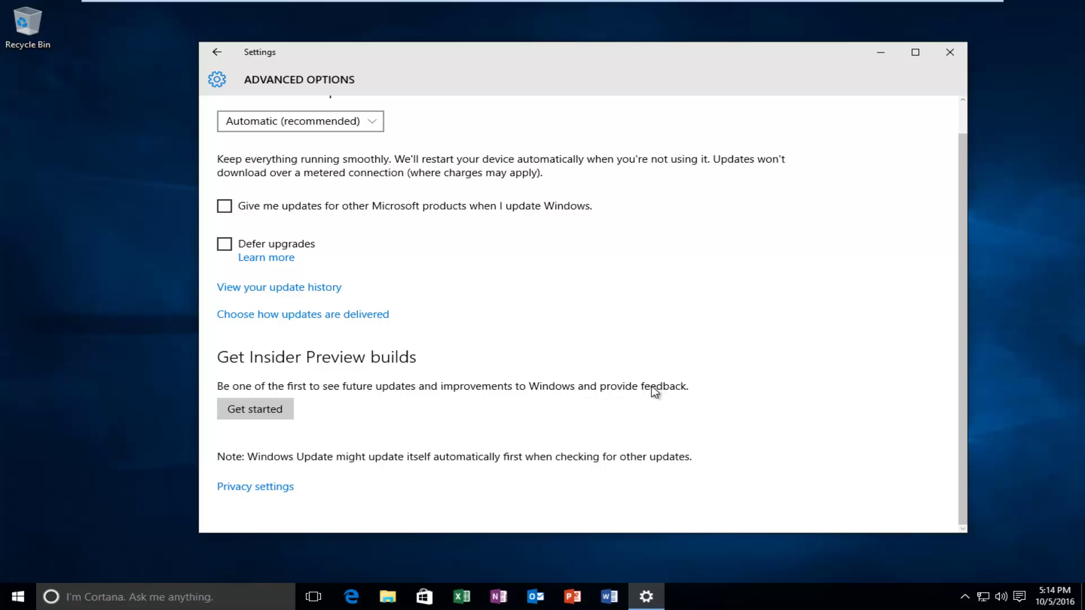
{"action": "left_click", "coordinate": [248, 415]}
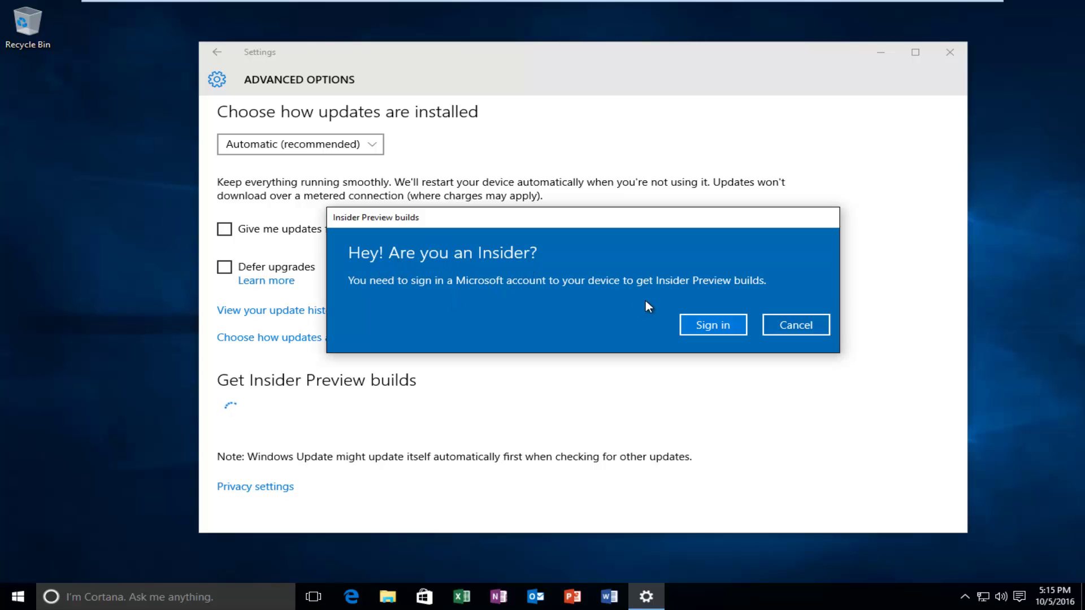
- Choose Microsoft account sign-in, glance at account creation, then return to the existing-account form
{"action": "left_click", "coordinate": [711, 329]}
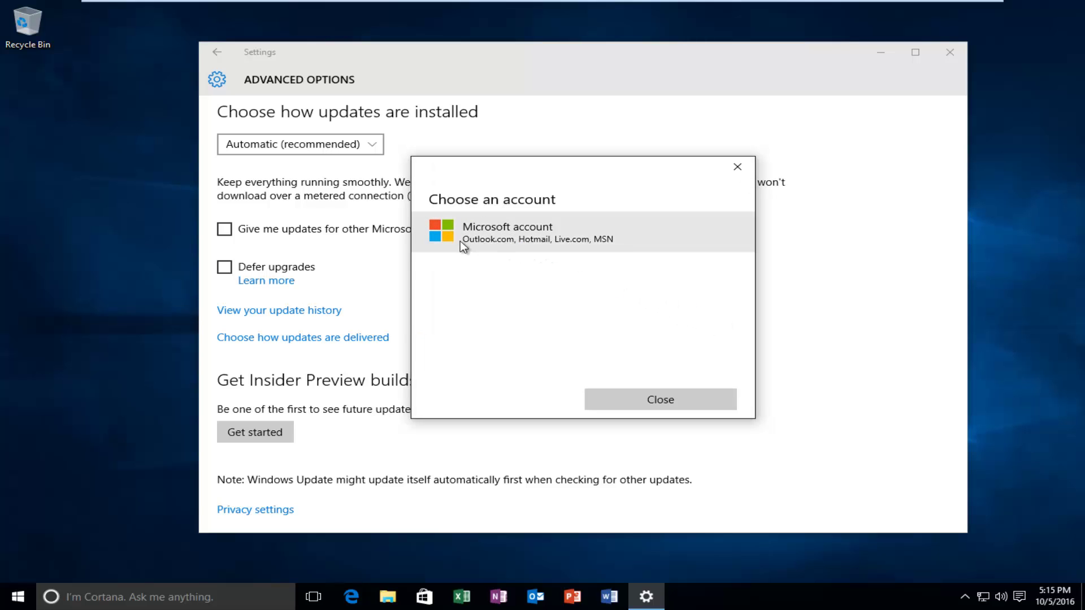
{"action": "left_click", "coordinate": [500, 236]}
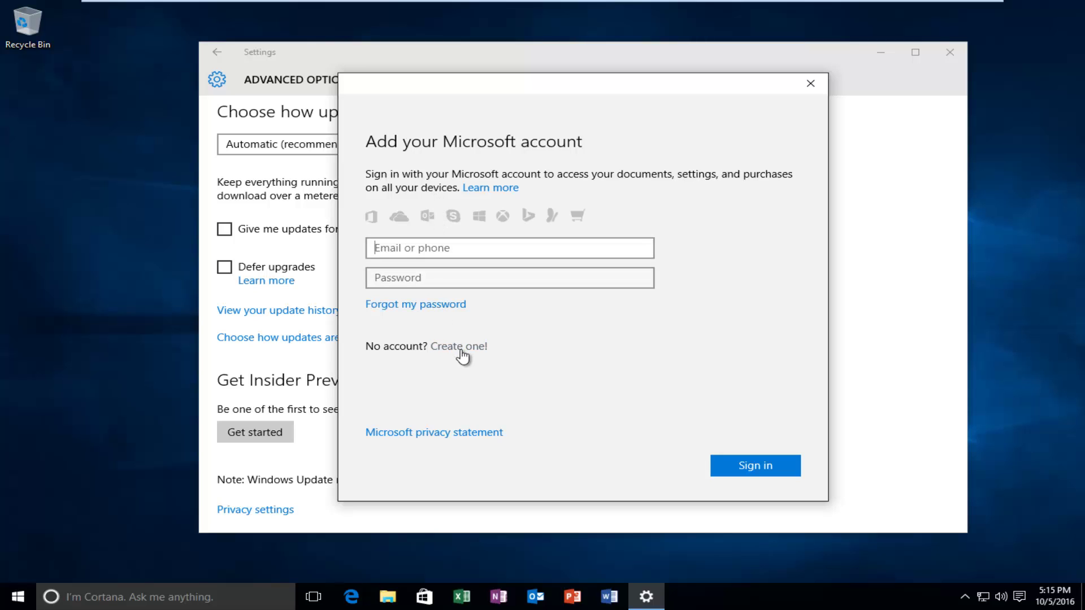
{"action": "left_click", "coordinate": [442, 346]}
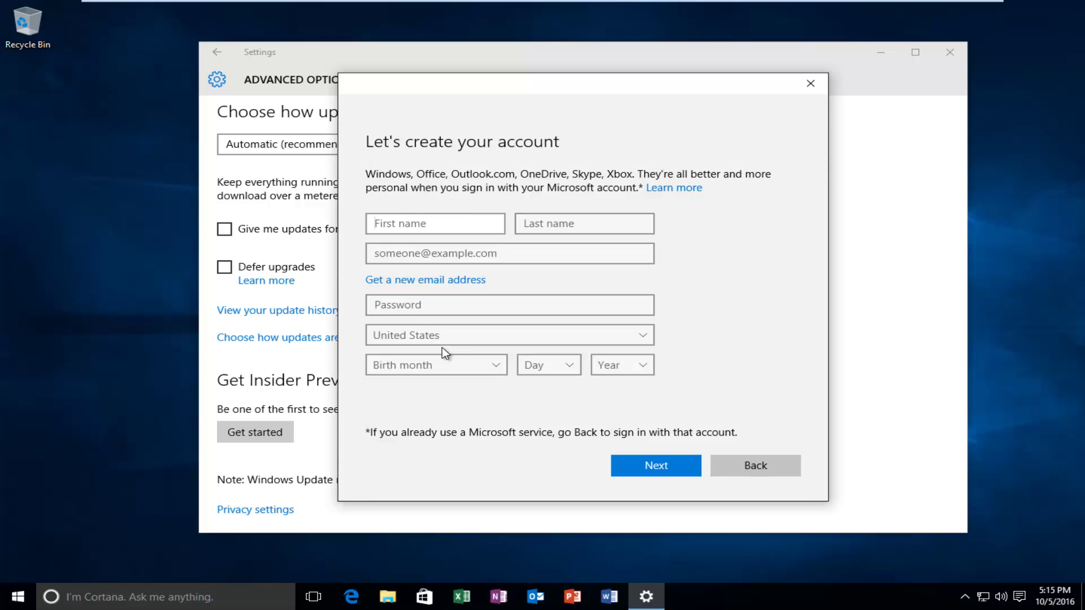
{"action": "left_click", "coordinate": [749, 470]}
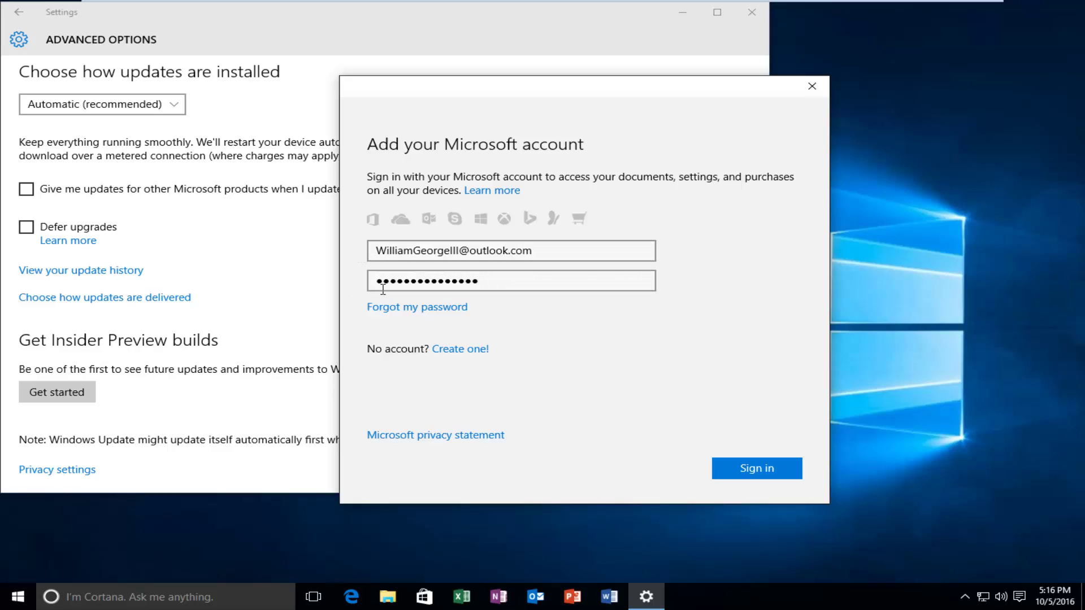
- Submit the Microsoft account sign-in and verify it with the current Windows password
{"action": "left_click", "coordinate": [749, 474]}
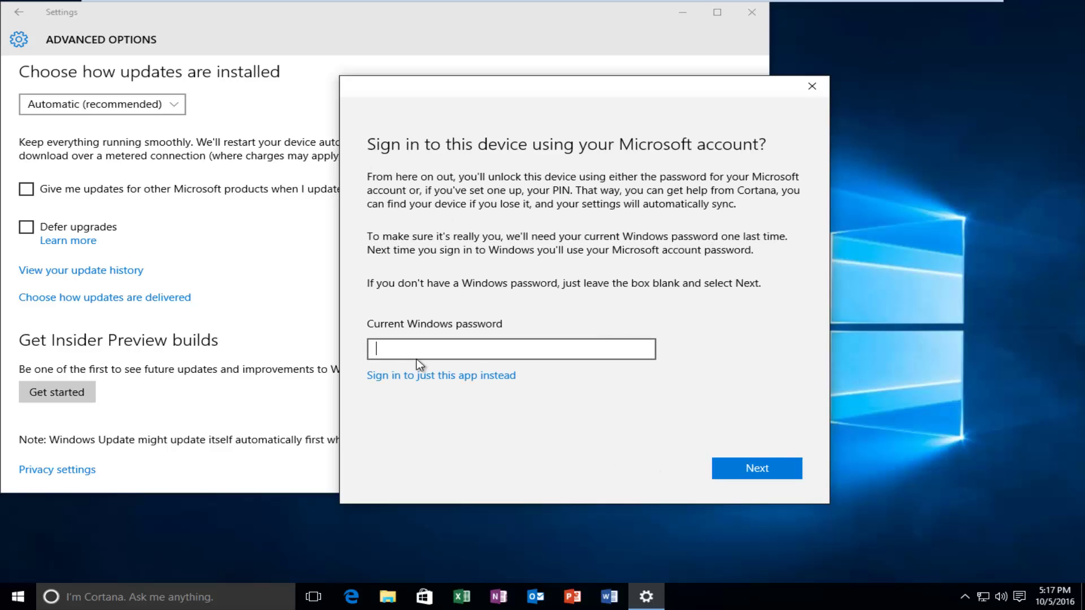
{"action": "type", "text": "••••••••"}
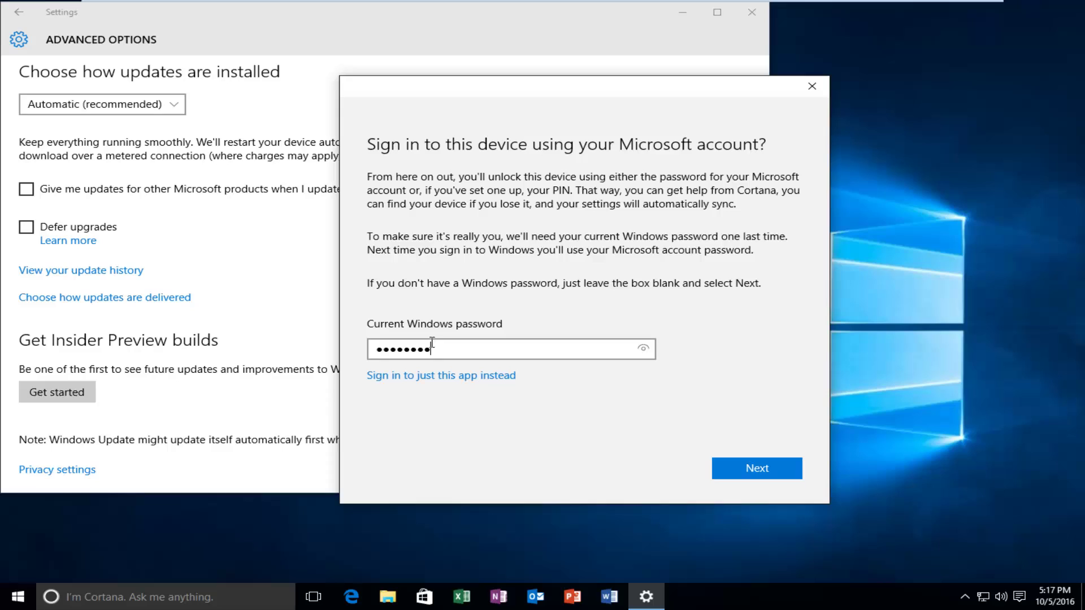
{"action": "left_click", "coordinate": [756, 473]}
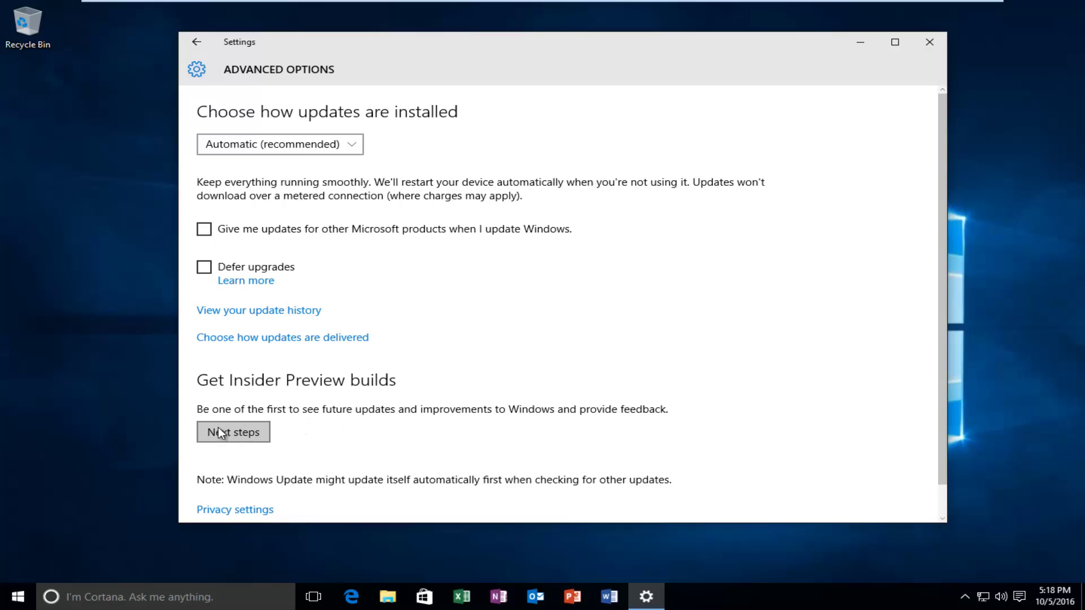
- Choose Next steps under Get Insider Preview builds to open insider.windows.com in Edge
{"action": "left_click", "coordinate": [238, 430]}
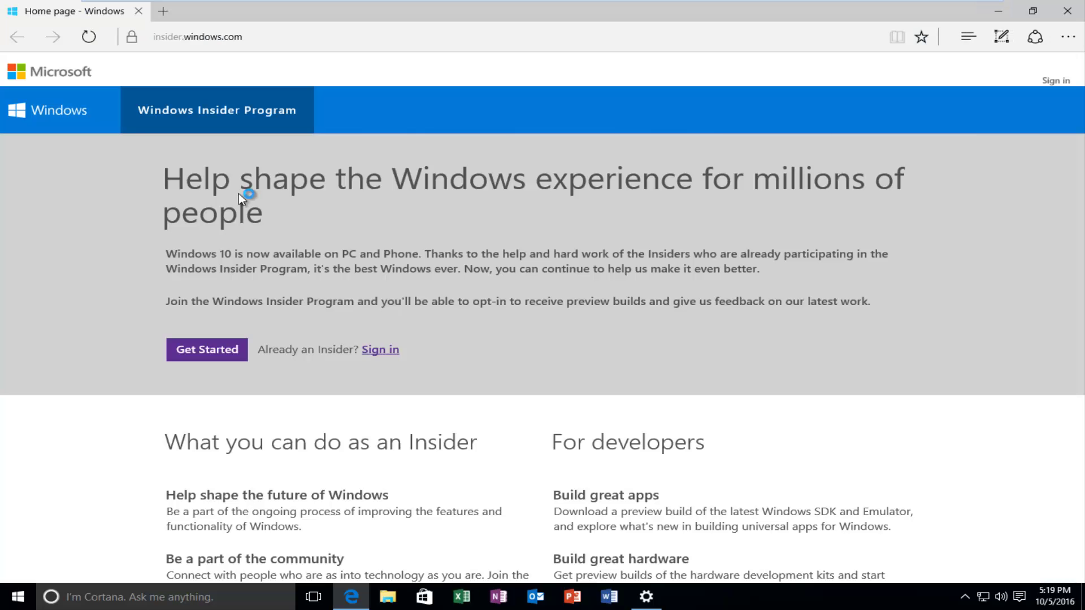
- Sign in on the Insider site, accept and submit the program agreement, then close Edge
{"action": "left_click", "coordinate": [371, 351]}
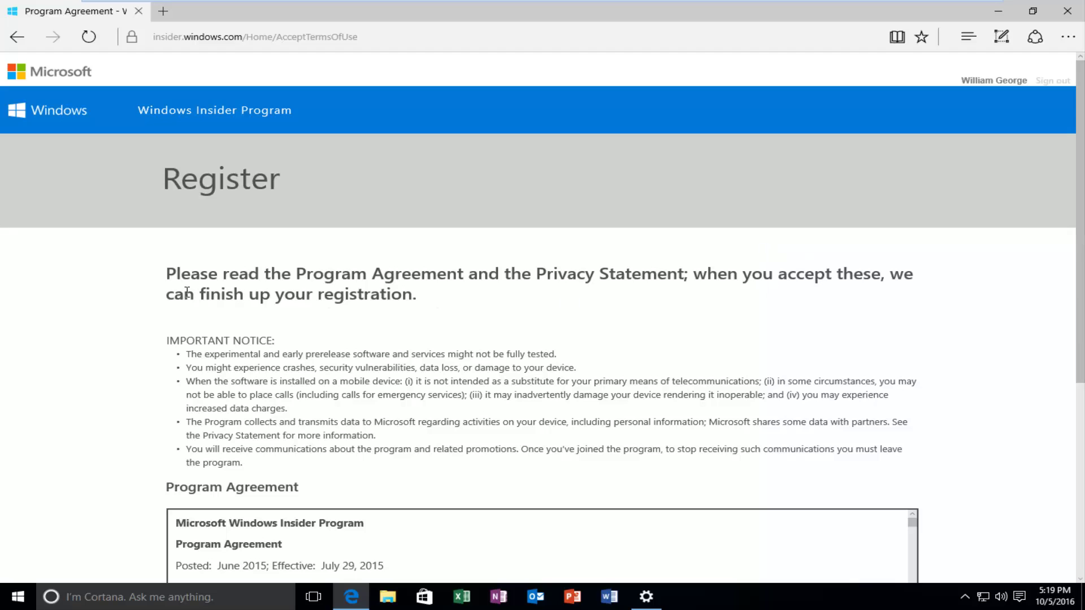
{"action": "scroll", "coordinate": [172, 300], "scroll_direction": "down", "scroll_amount": 3}
{"action": "scroll", "coordinate": [169, 300], "scroll_direction": "down", "scroll_amount": 2}
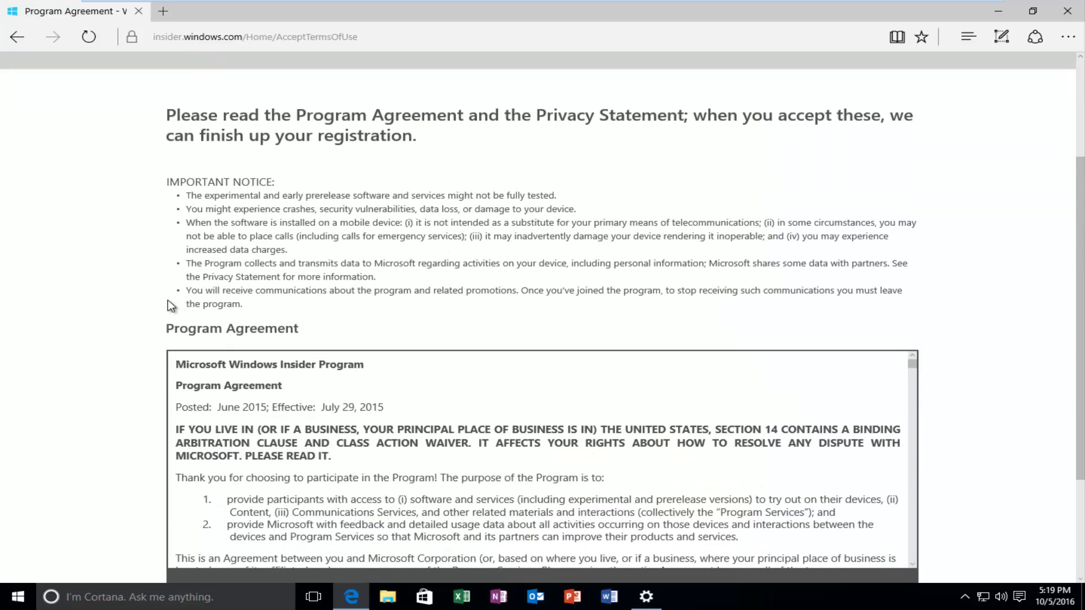
{"action": "scroll", "coordinate": [131, 299], "scroll_direction": "down", "scroll_amount": 1}
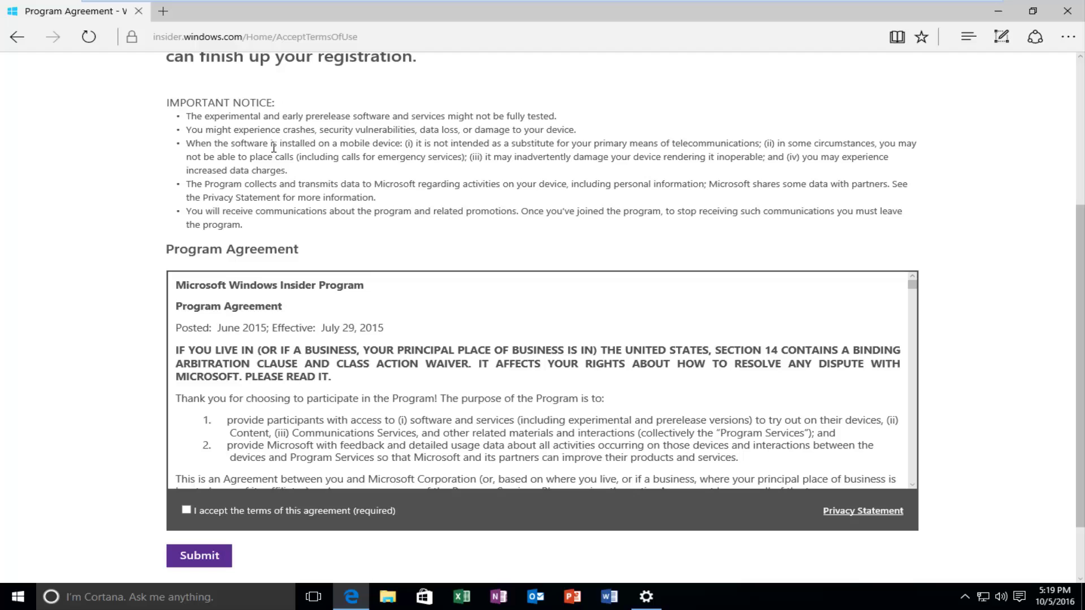
{"action": "scroll", "coordinate": [347, 242], "scroll_direction": "down", "scroll_amount": 1}
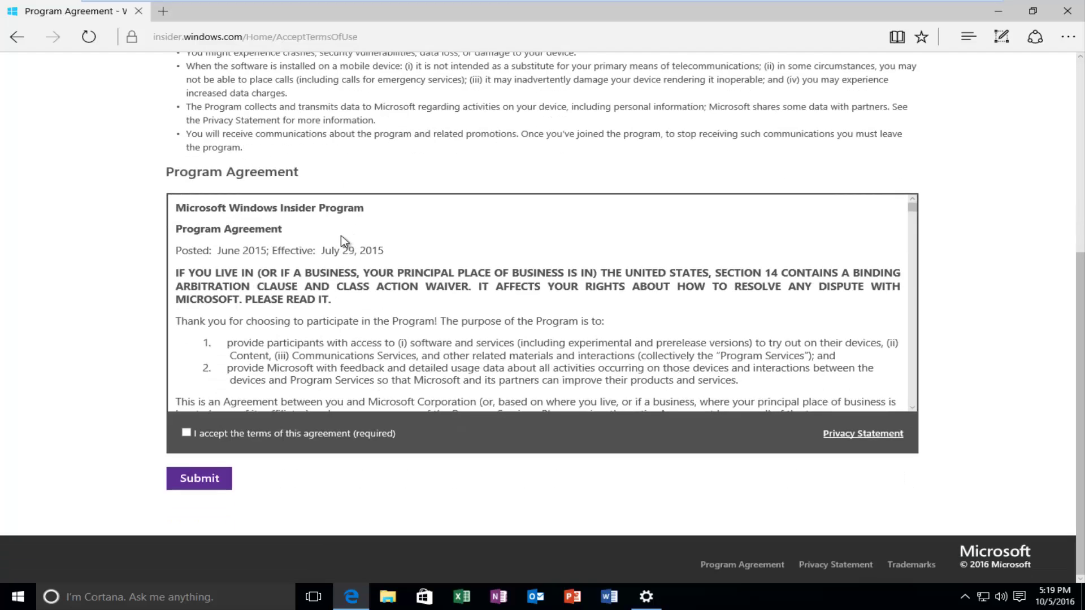
{"action": "scroll", "coordinate": [286, 254], "scroll_direction": "up", "scroll_amount": 2}
{"action": "scroll", "coordinate": [371, 192], "scroll_direction": "down", "scroll_amount": 2}
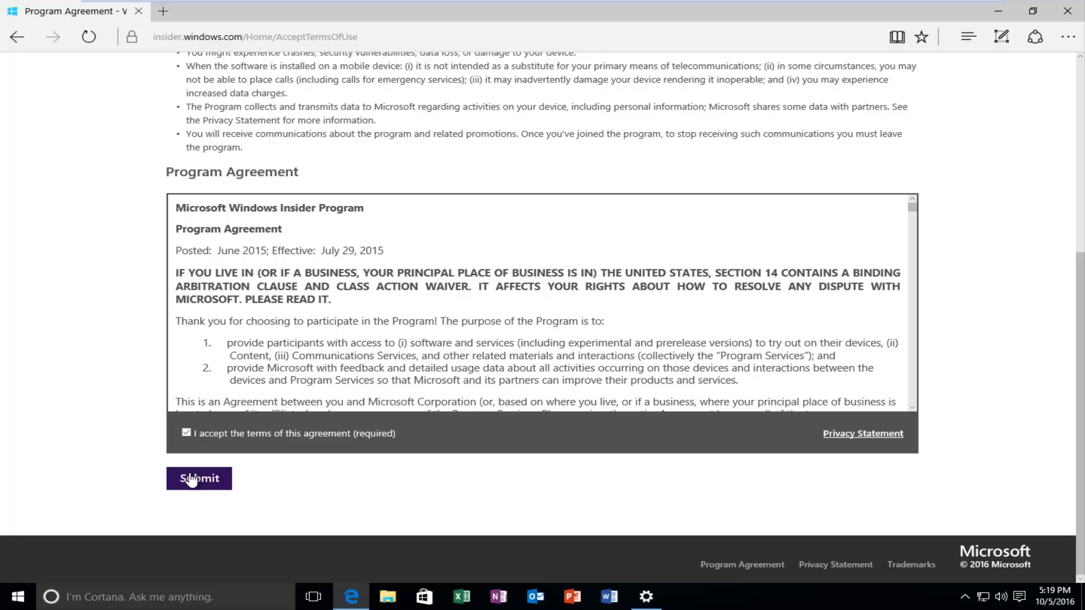
{"action": "left_click", "coordinate": [210, 489]}
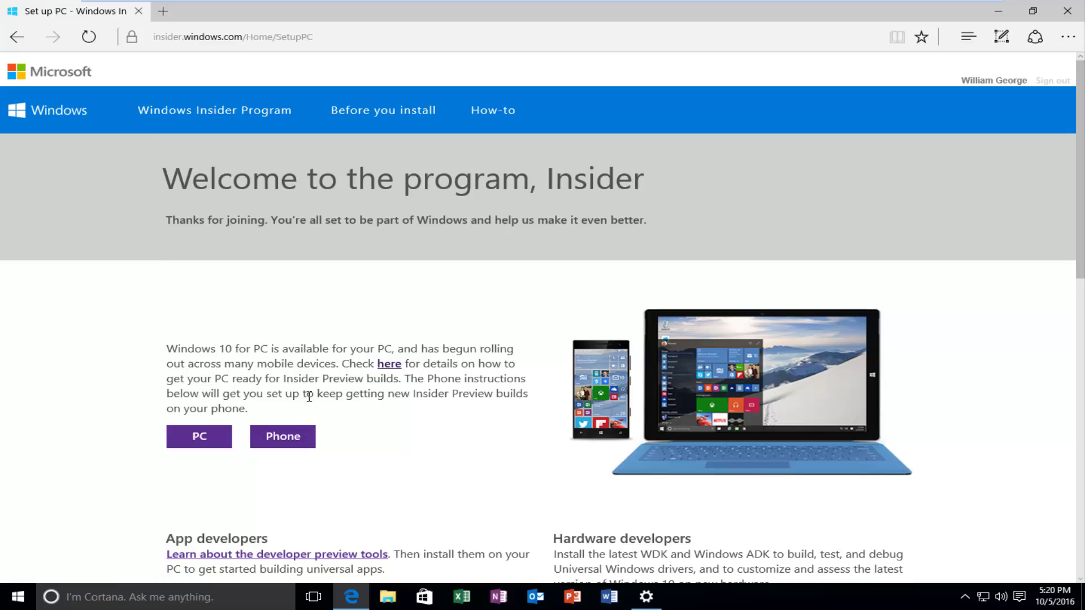
{"action": "left_click", "coordinate": [1077, 11]}
- Bring Settings back from the taskbar and choose Next steps under Get Insider Preview builds
{"action": "left_click", "coordinate": [646, 596]}
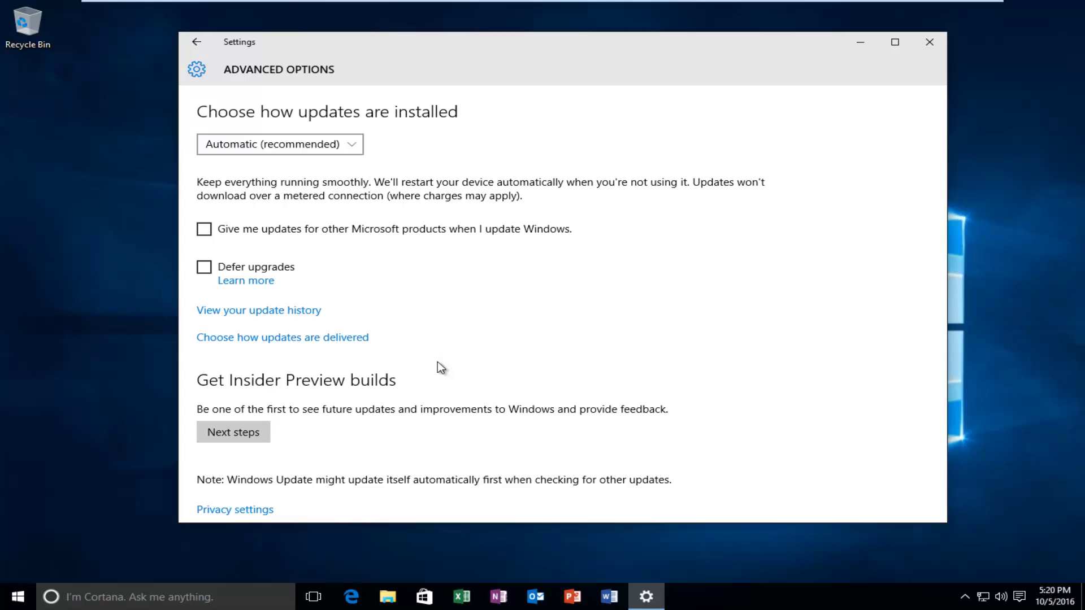
{"action": "scroll", "coordinate": [410, 370], "scroll_direction": "down", "scroll_amount": 1}
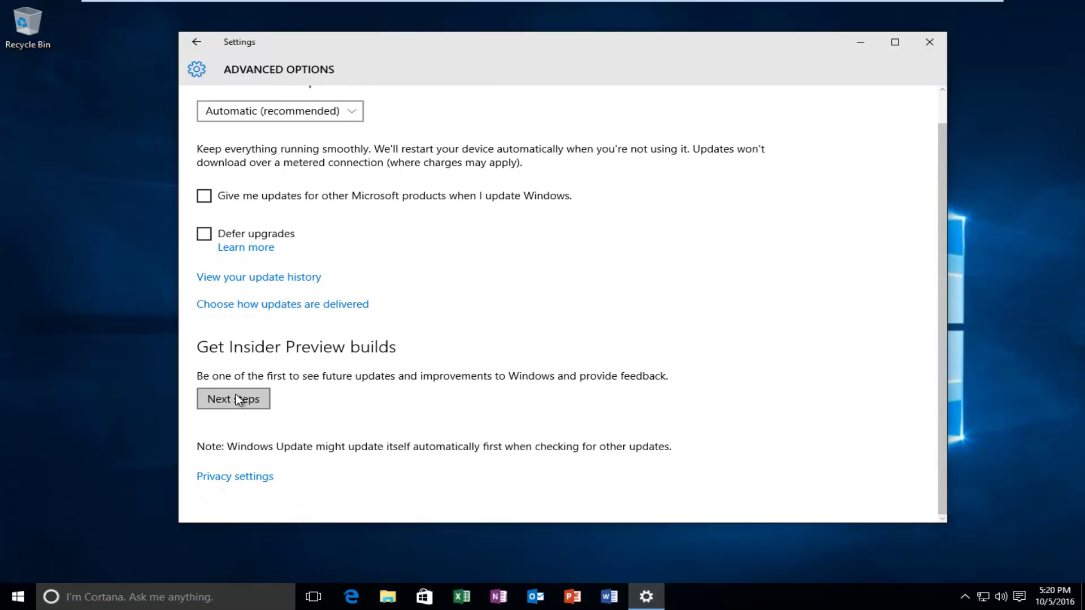
{"action": "left_click", "coordinate": [237, 399]}
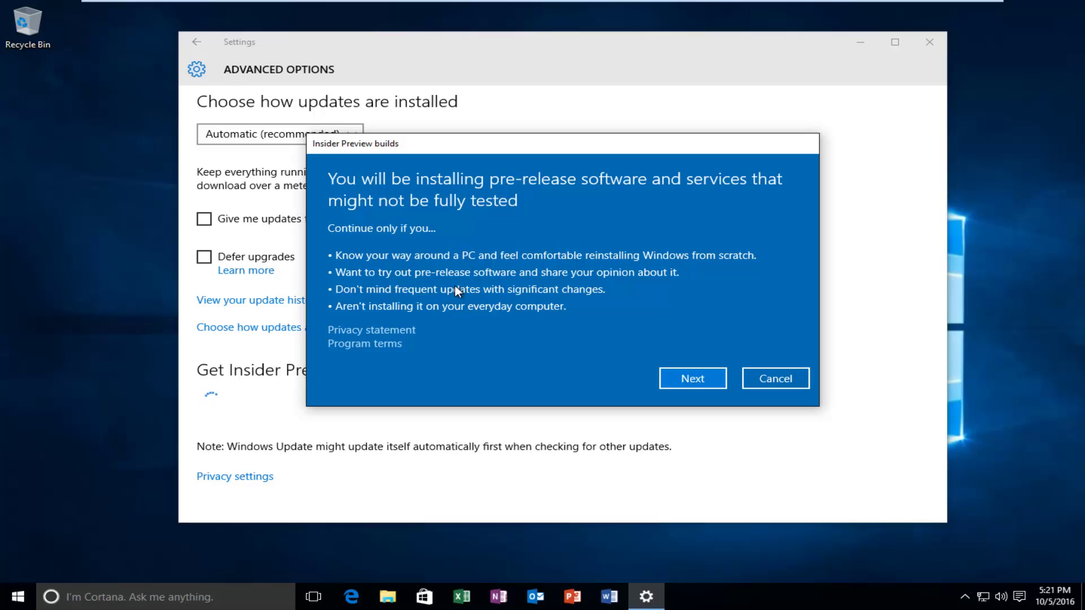
- Accept the pre-release warning, confirm Insider Preview builds, and restart the PC now
{"action": "left_click", "coordinate": [689, 379]}
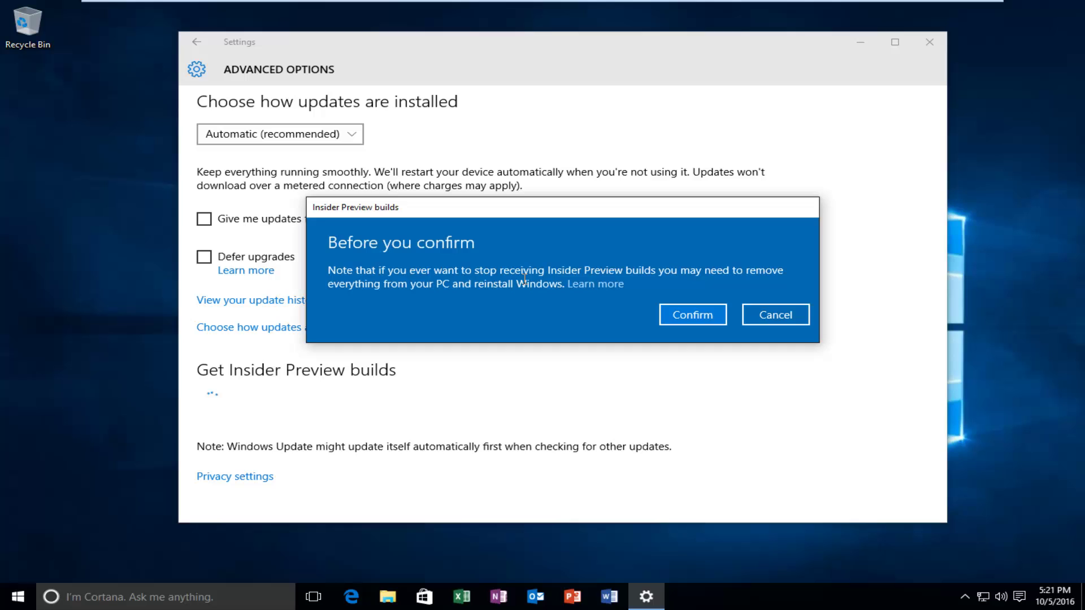
{"action": "left_click", "coordinate": [669, 307]}
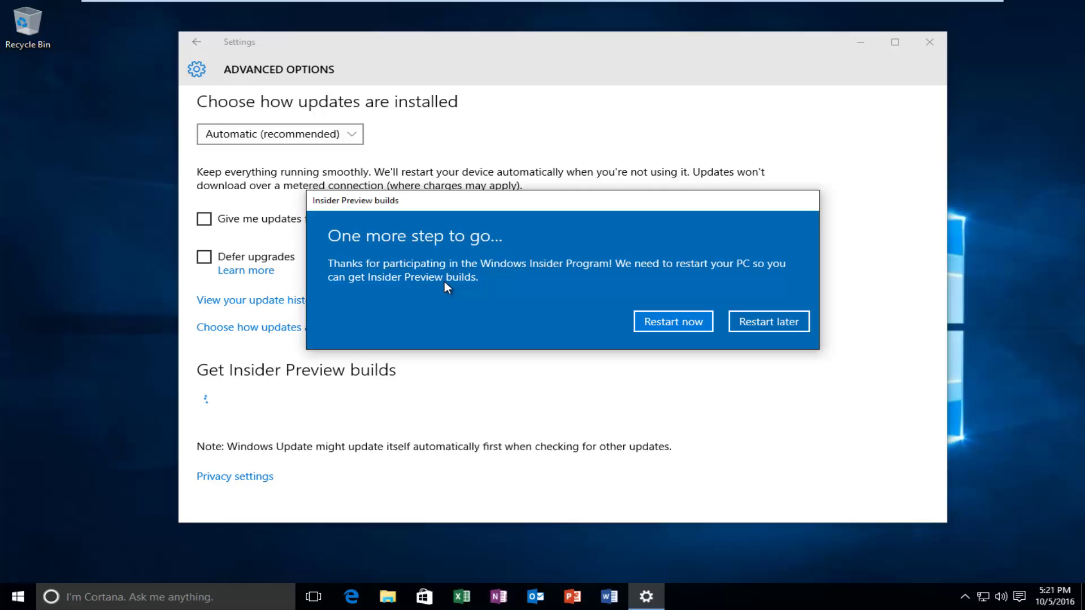
{"action": "left_click", "coordinate": [670, 321]}
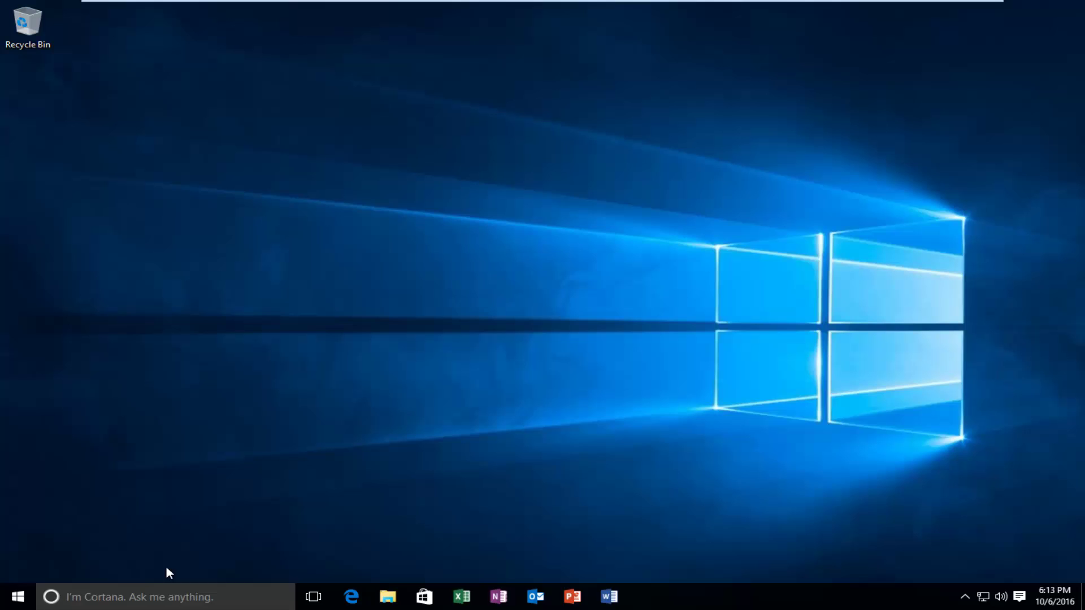
- After the restart, reopen Settings, shift the window right, and reach Update & security's Advanced options
{"action": "left_click", "coordinate": [29, 595]}
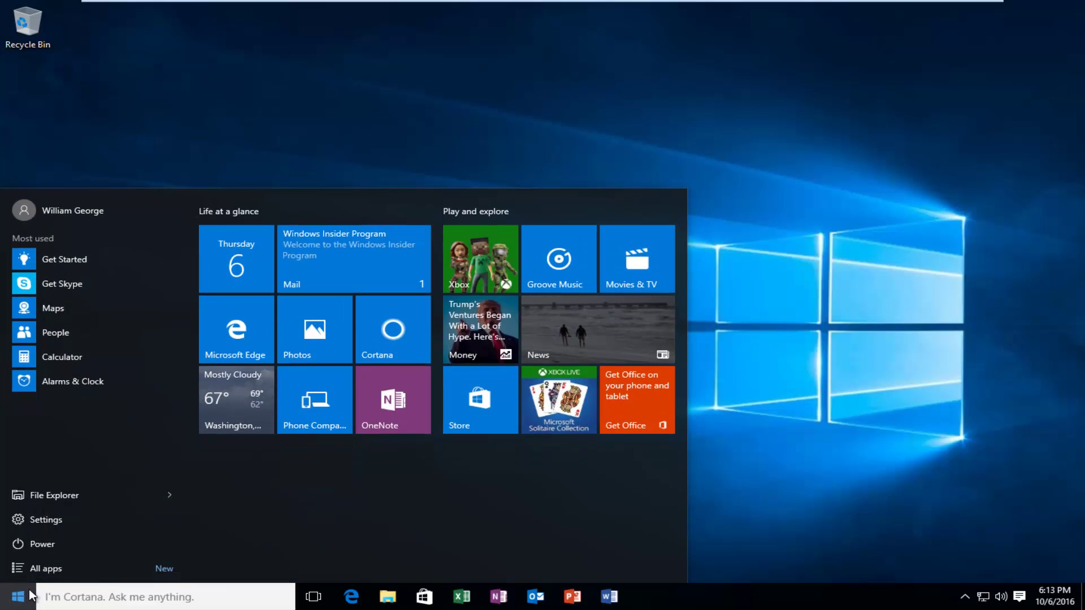
{"action": "left_click", "coordinate": [43, 519]}
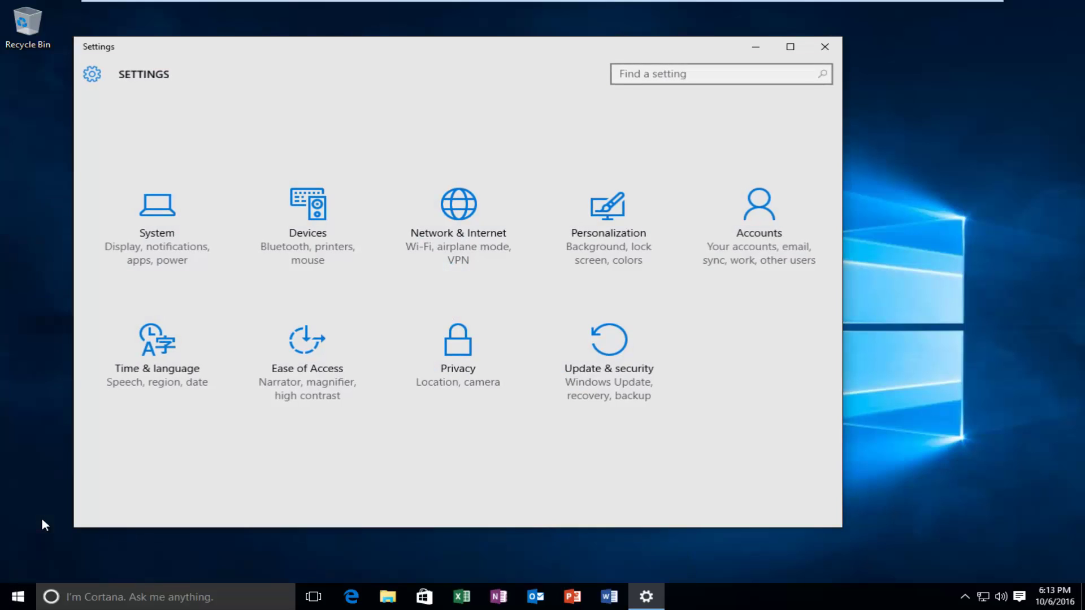
{"action": "left_click_drag", "start_coordinate": [260, 50], "coordinate": [336, 45]}
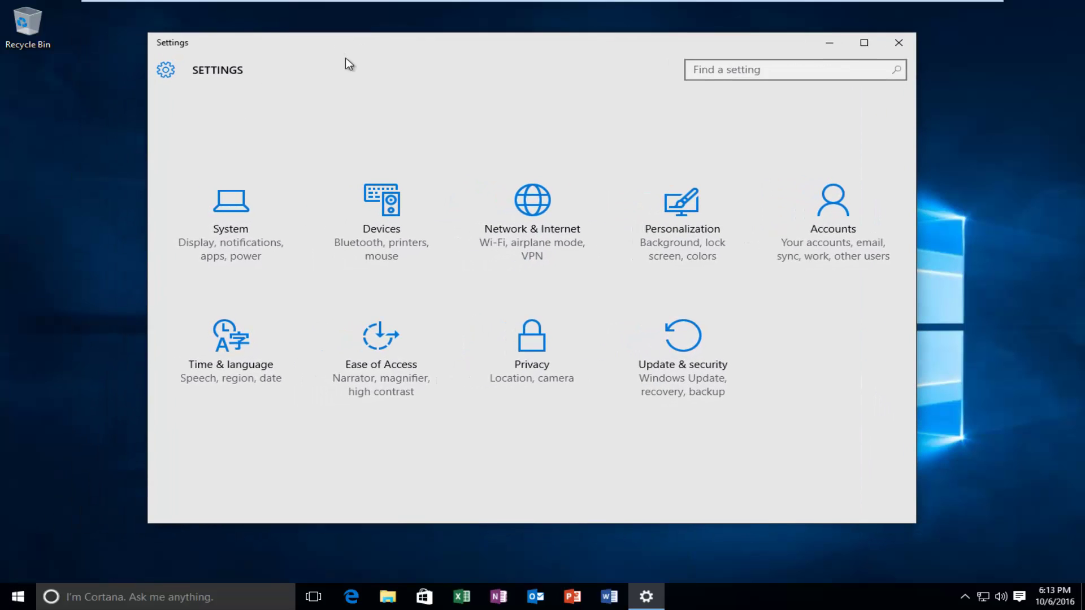
{"action": "left_click", "coordinate": [671, 382]}
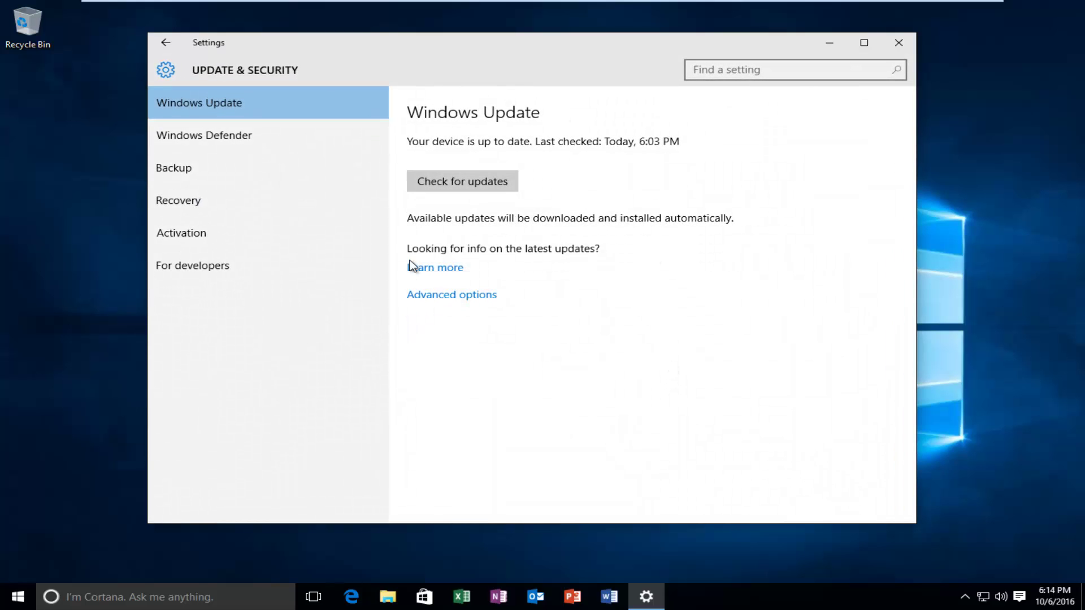
{"action": "left_click", "coordinate": [438, 298]}
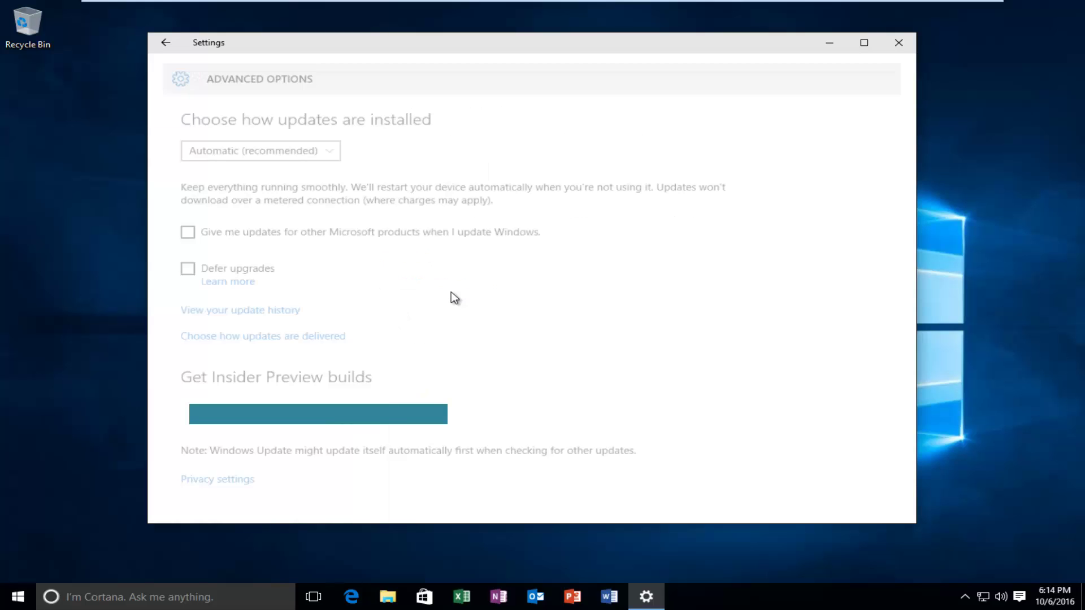
- Scroll Advanced options down to the Insider level slider and the rs1_release branch setting
{"action": "scroll", "coordinate": [429, 308], "scroll_direction": "down", "scroll_amount": 2}
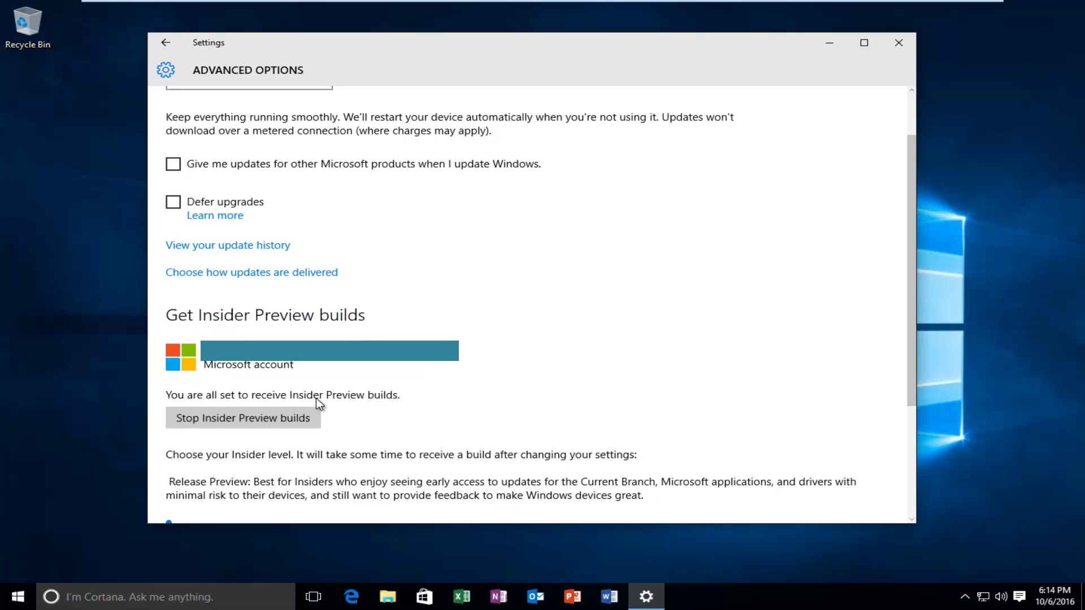
{"action": "scroll", "coordinate": [413, 390], "scroll_direction": "down", "scroll_amount": 1}
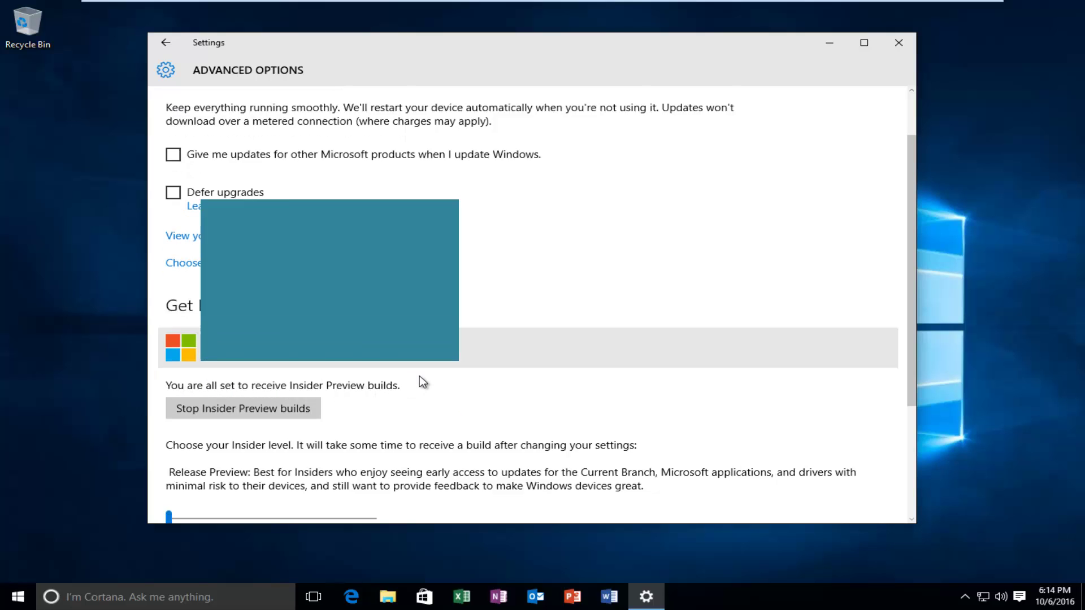
{"action": "scroll", "coordinate": [420, 375], "scroll_direction": "down", "scroll_amount": 2}
{"action": "scroll", "coordinate": [339, 373], "scroll_direction": "down", "scroll_amount": 2}
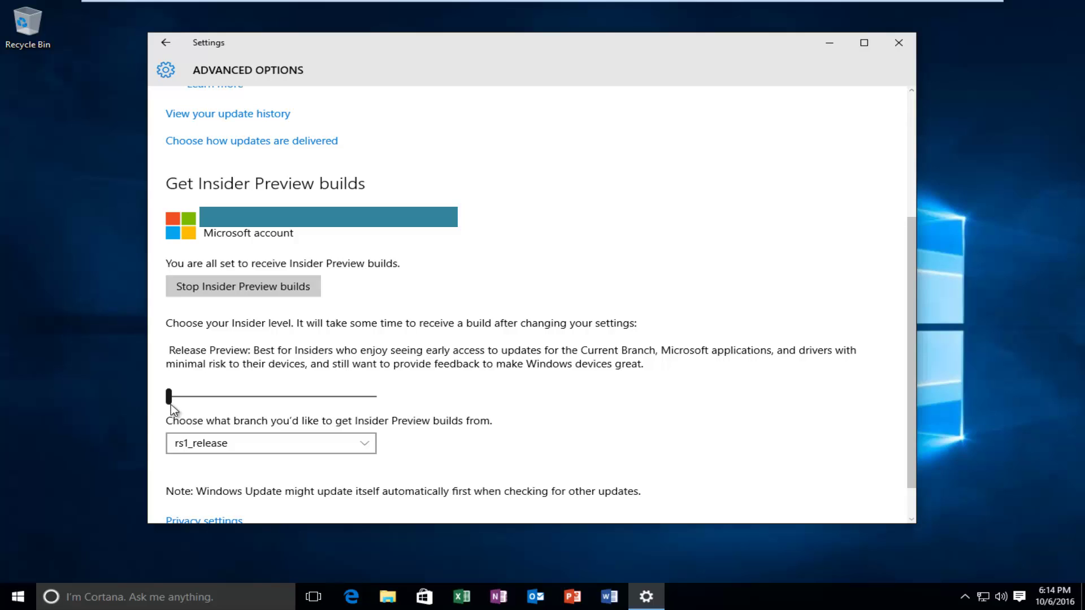
{"action": "mouse_move", "coordinate": [170, 405]}
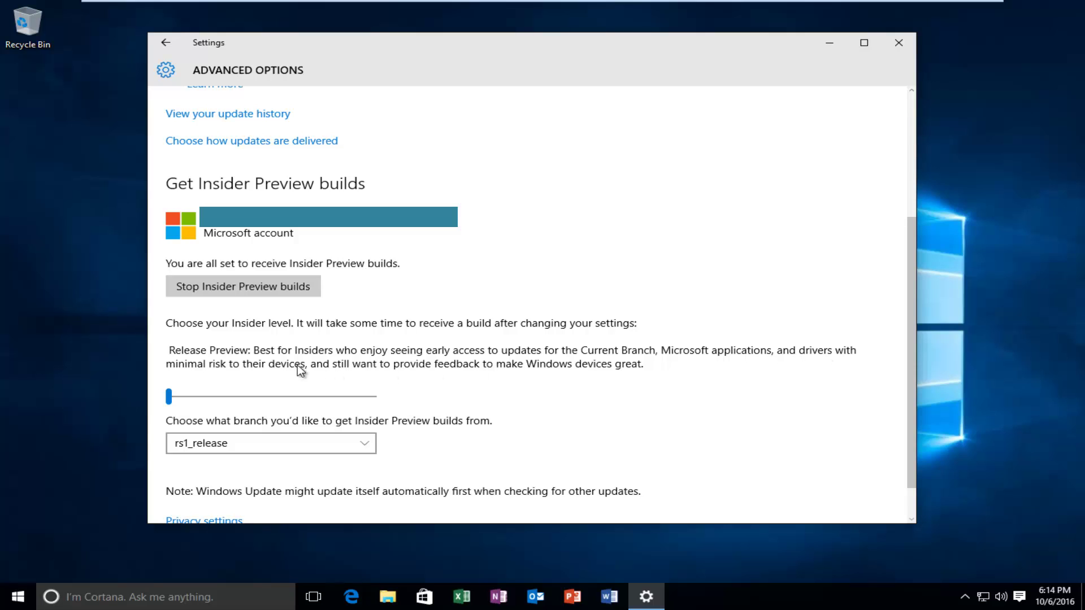
- Move the Insider level slider from Release Preview past Slow to Fast
{"action": "left_click", "coordinate": [165, 398]}
{"action": "left_click_drag", "start_coordinate": [162, 396], "coordinate": [253, 391]}
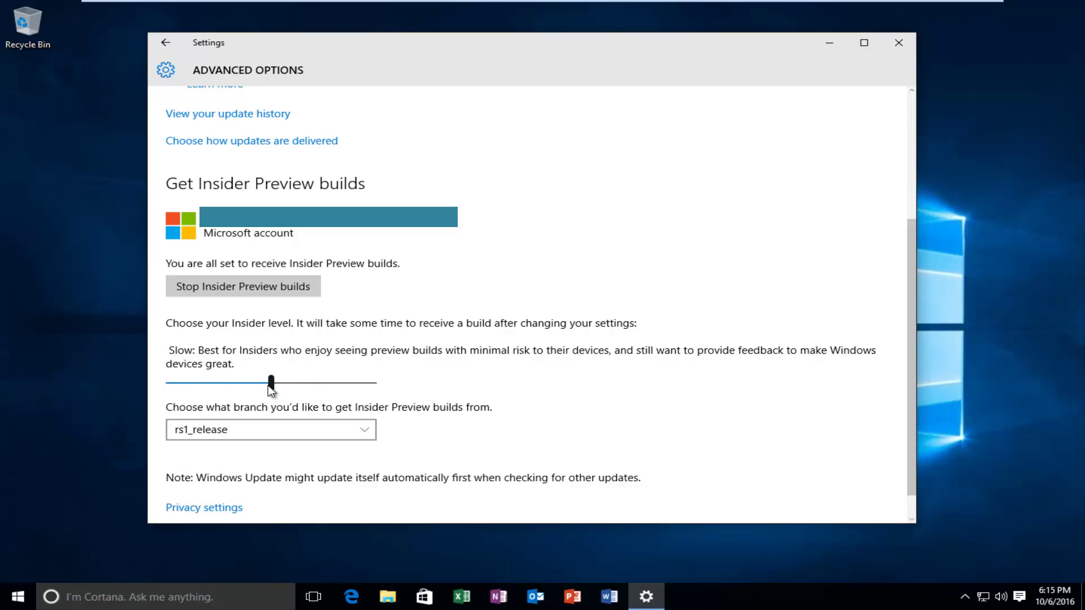
{"action": "left_click_drag", "start_coordinate": [272, 383], "coordinate": [395, 379]}
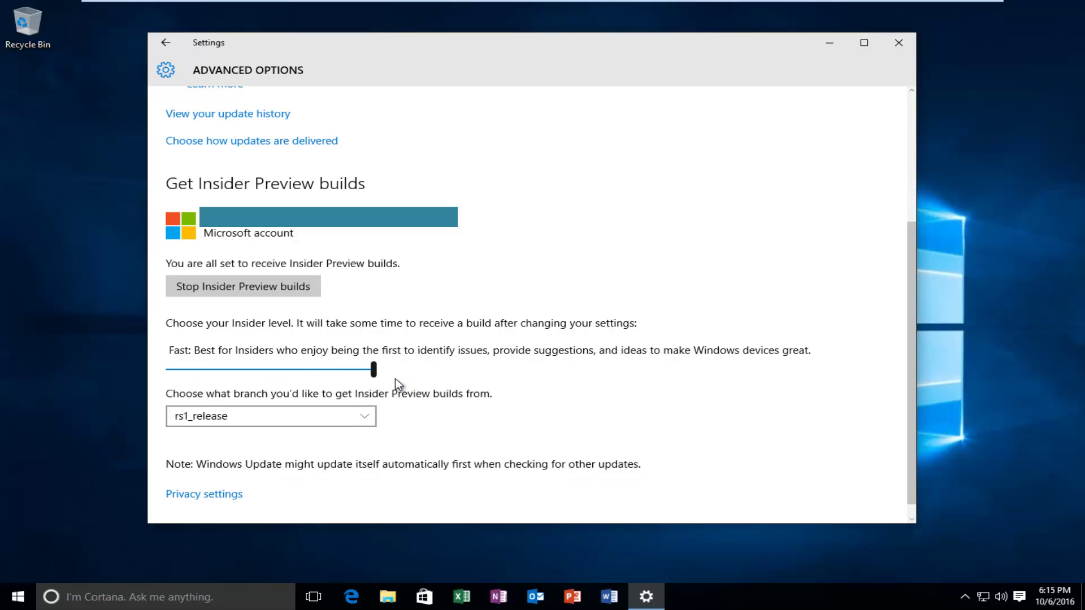